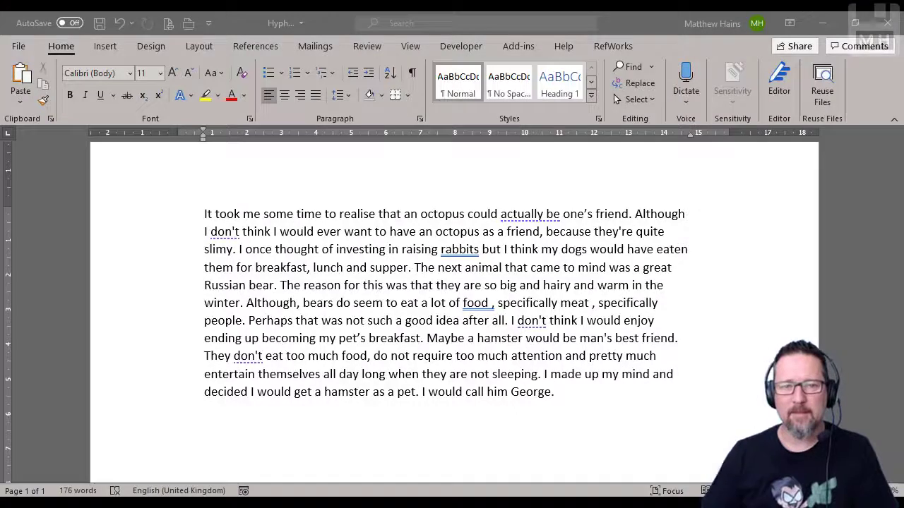
Place the cursor in the pets paragraph and show the Layout tab's page settings.
left_click(634, 26)
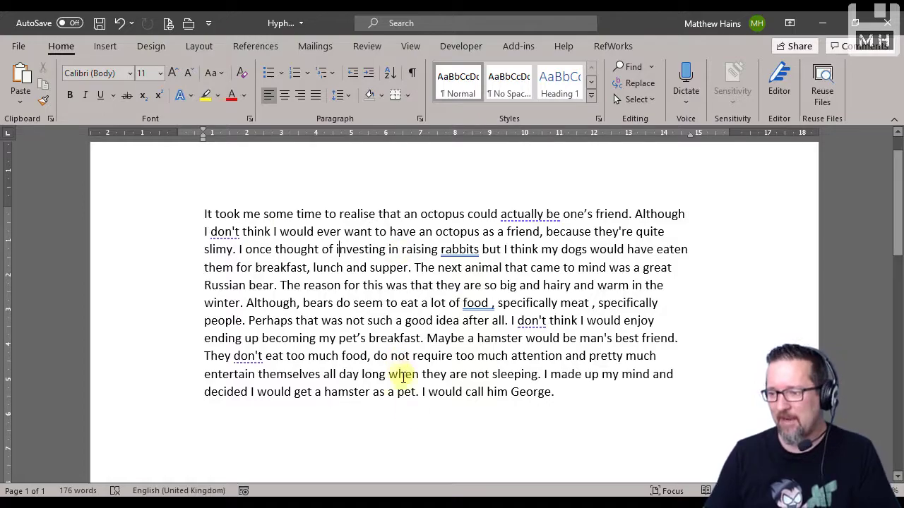
left_click(243, 304)
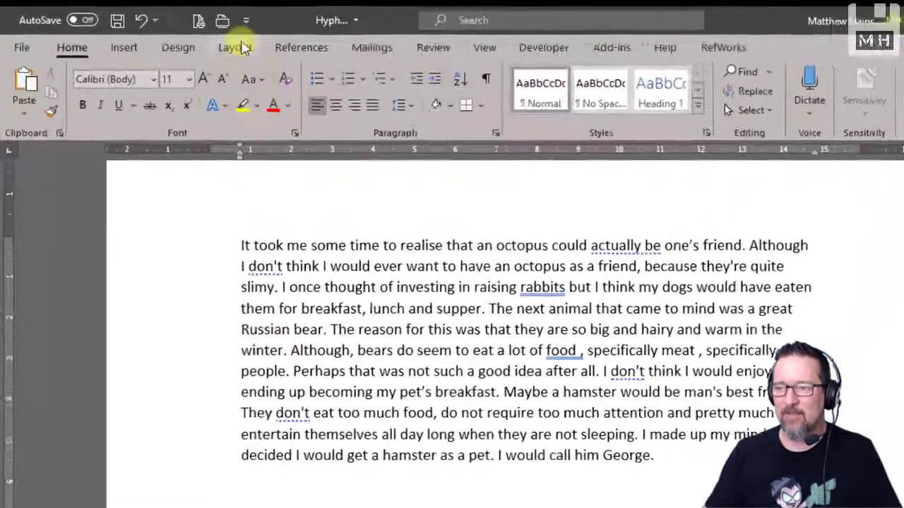
left_click(199, 46)
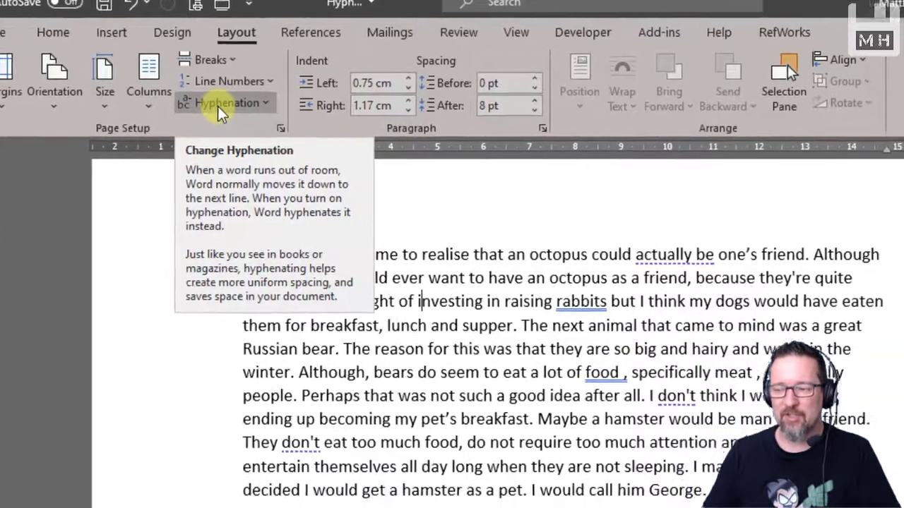
Set Hyphenation to Automatic for the pets paragraph.
left_click(803, 349)
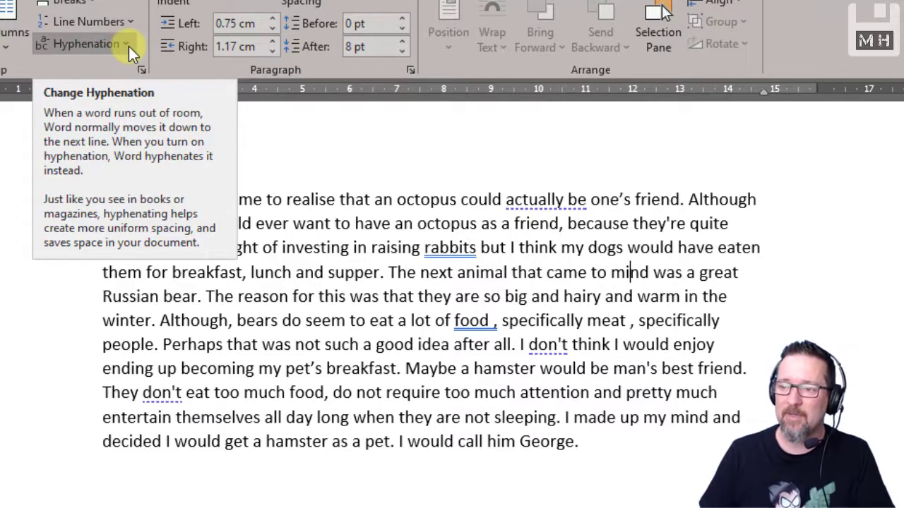
left_click(129, 46)
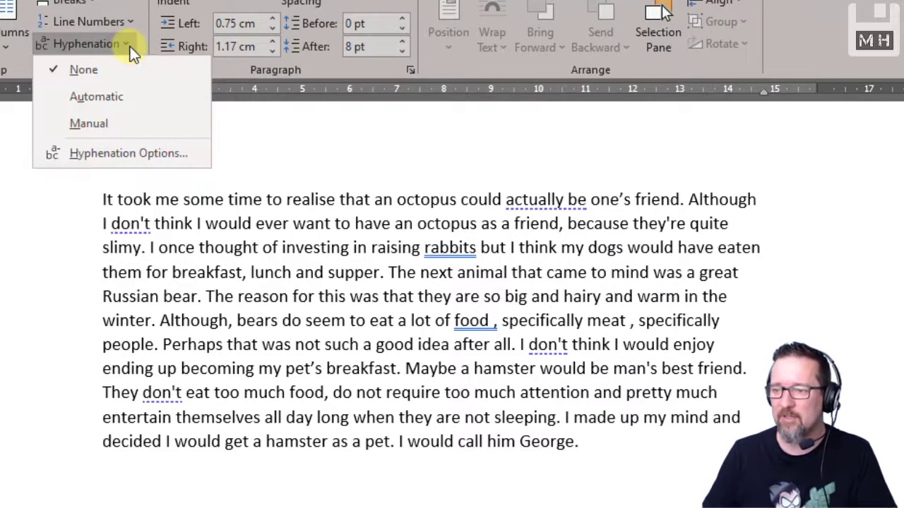
left_click(123, 97)
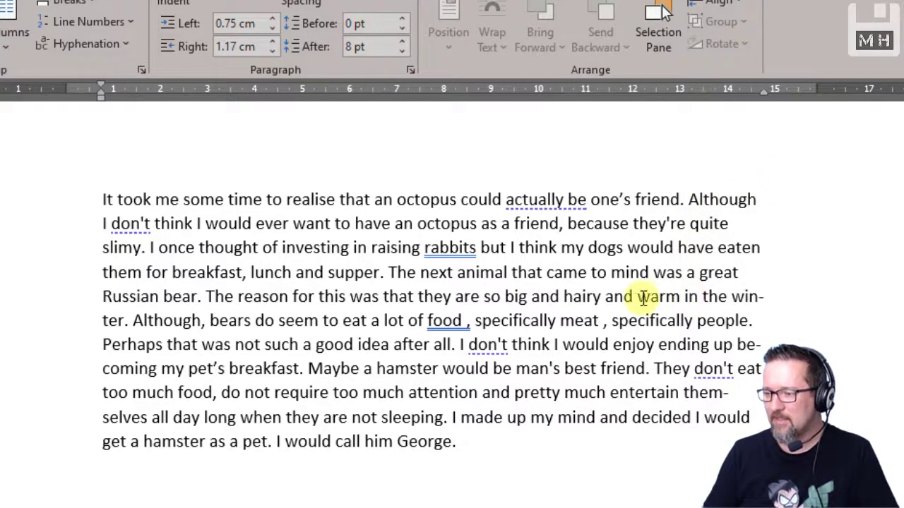
Select the hyphenated words win-ter and be-coming to inspect their split.
double_click(744, 297)
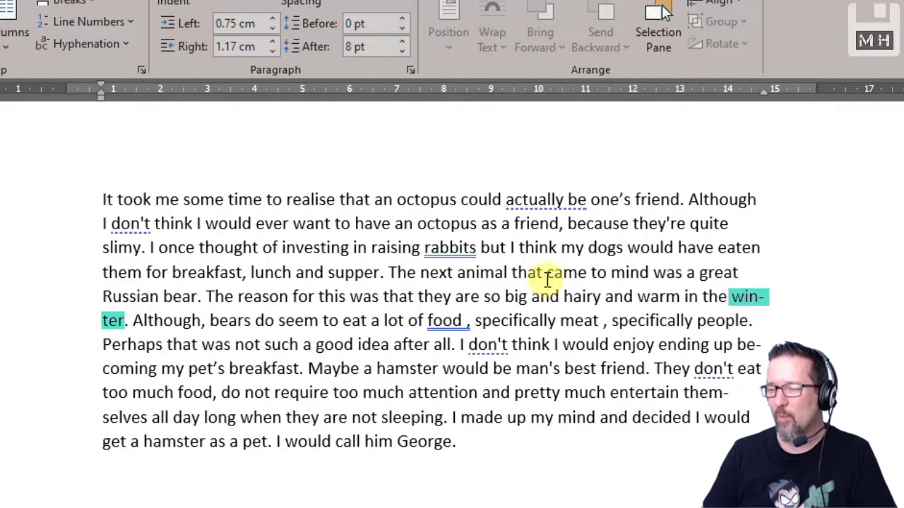
key("ctrl+z")
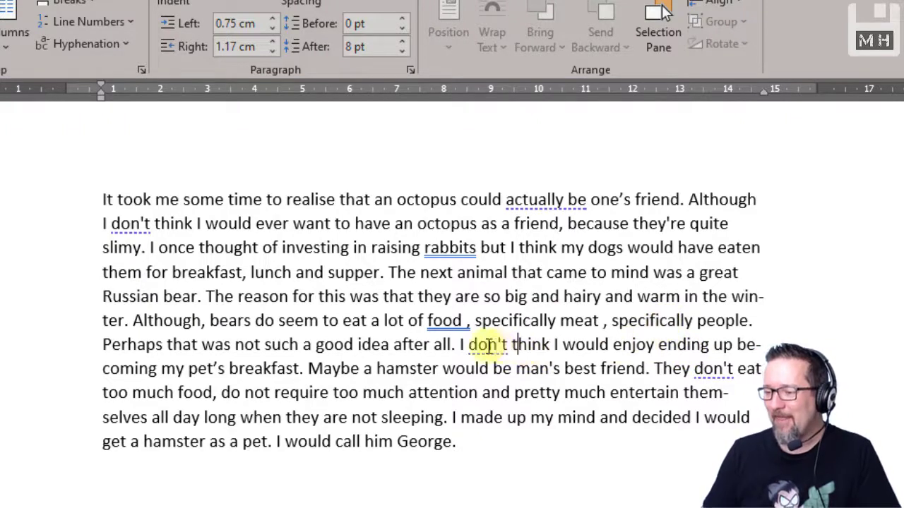
double_click(745, 343)
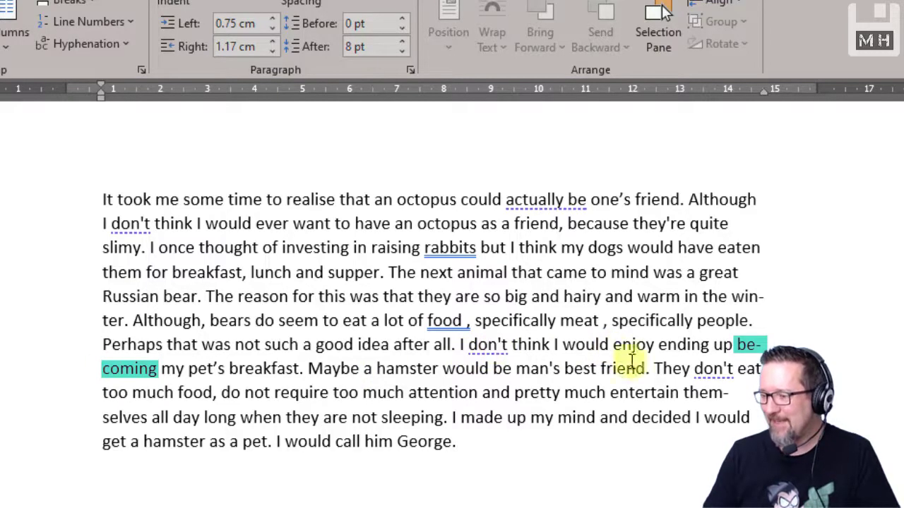
key("ctrl+z")
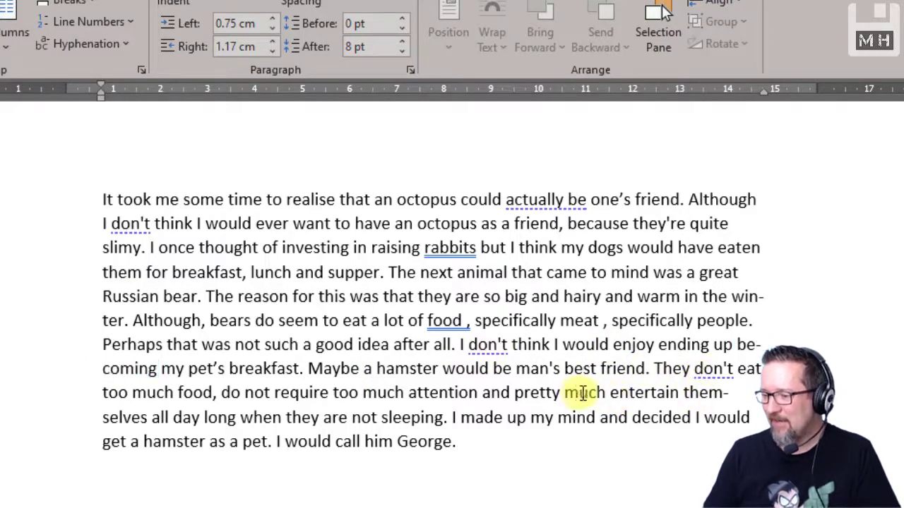
Inspect them-selves, then set Hyphenation to None.
left_click_drag(684, 392, 150, 418)
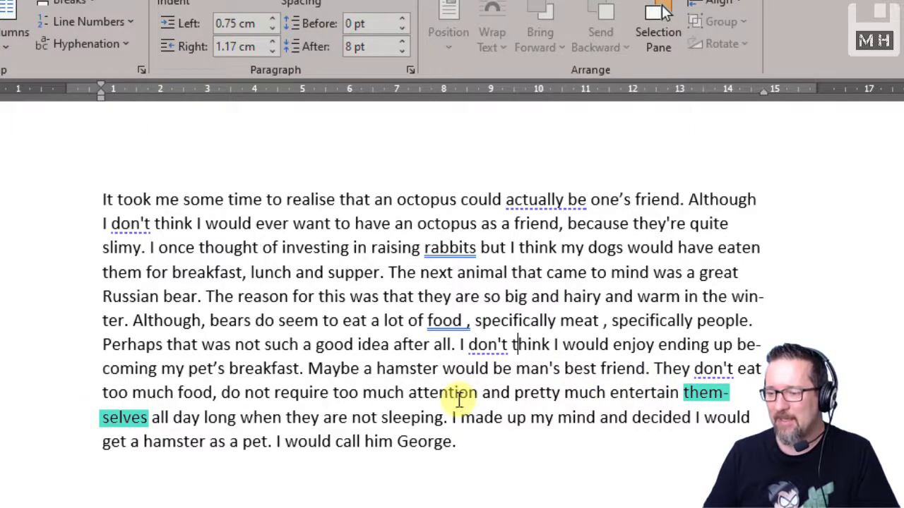
left_click(784, 338)
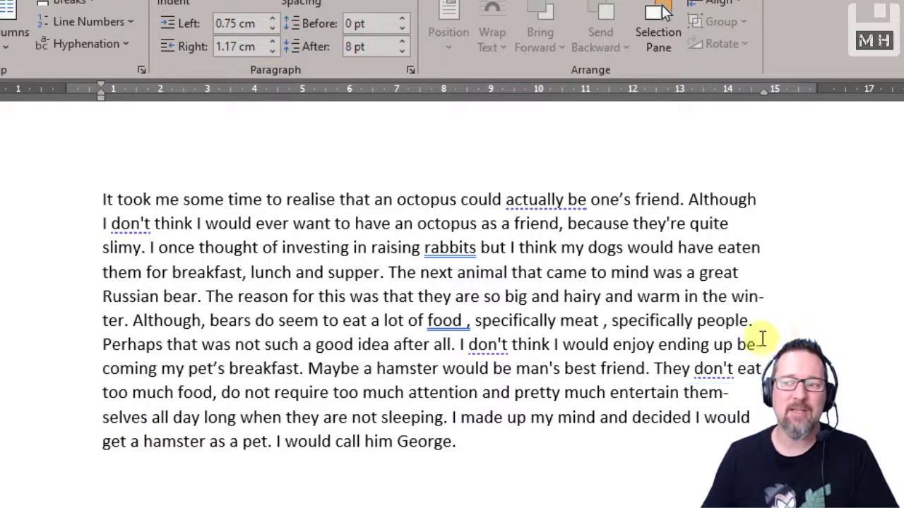
left_click(98, 44)
left_click(83, 70)
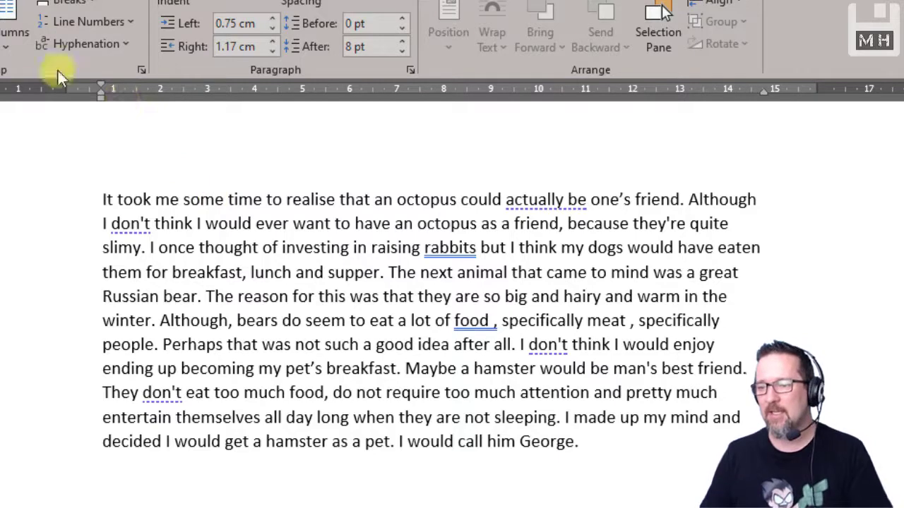
Re-enable Automatic hyphenation, run Manual hyphenation and dismiss the completion message.
left_click(128, 46)
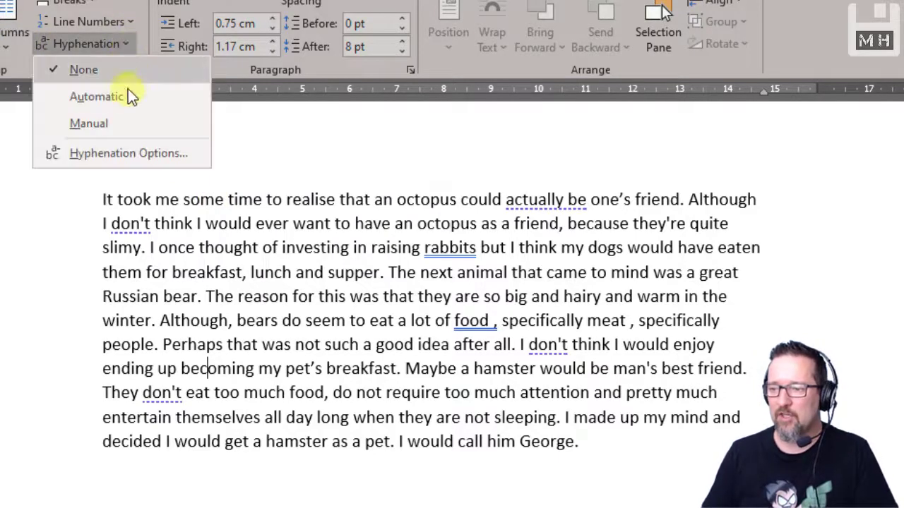
left_click(128, 95)
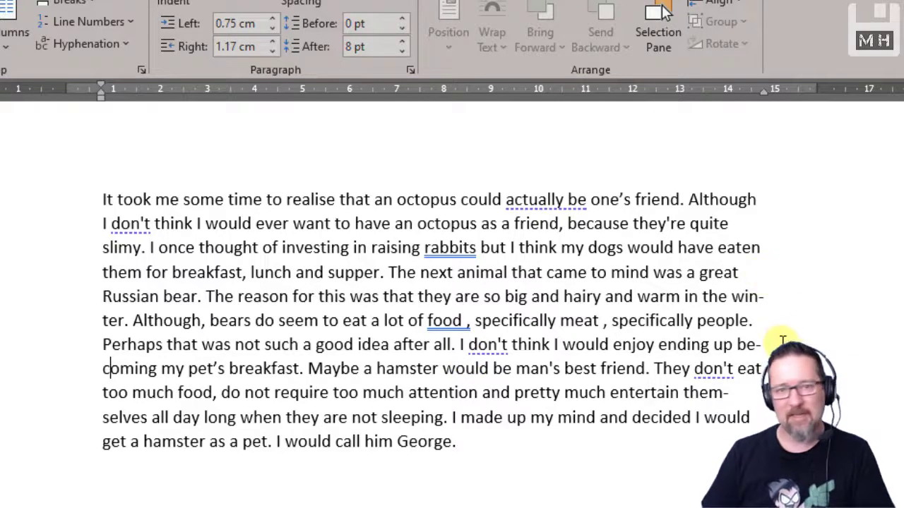
left_click(121, 48)
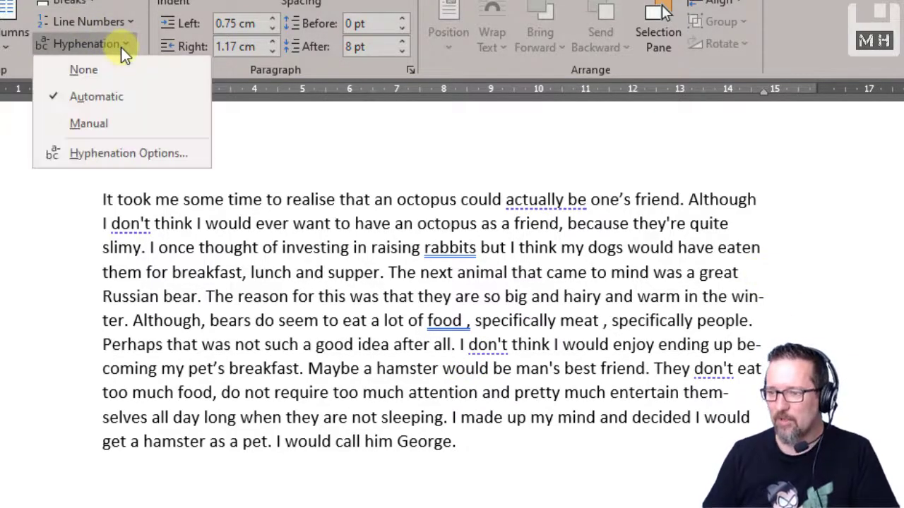
left_click(120, 129)
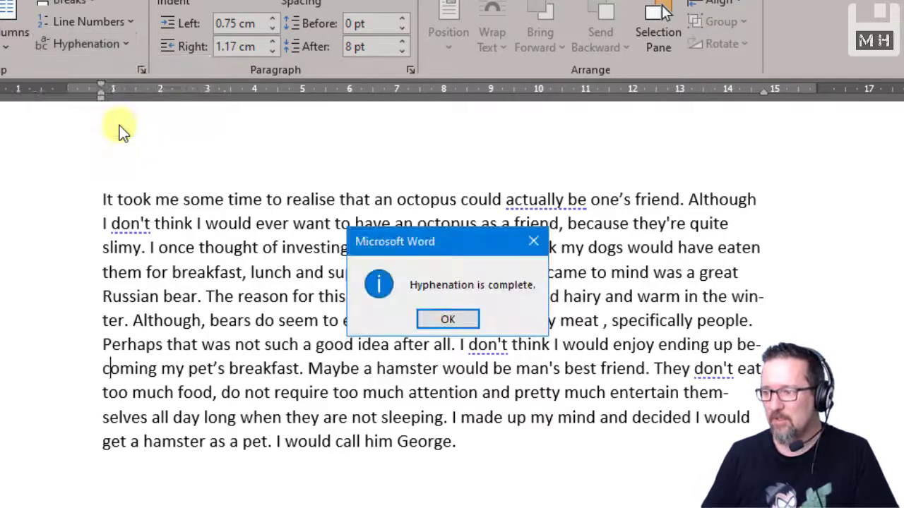
left_click(456, 319)
Set Hyphenation back to None to remove the hyphens.
left_click(79, 44)
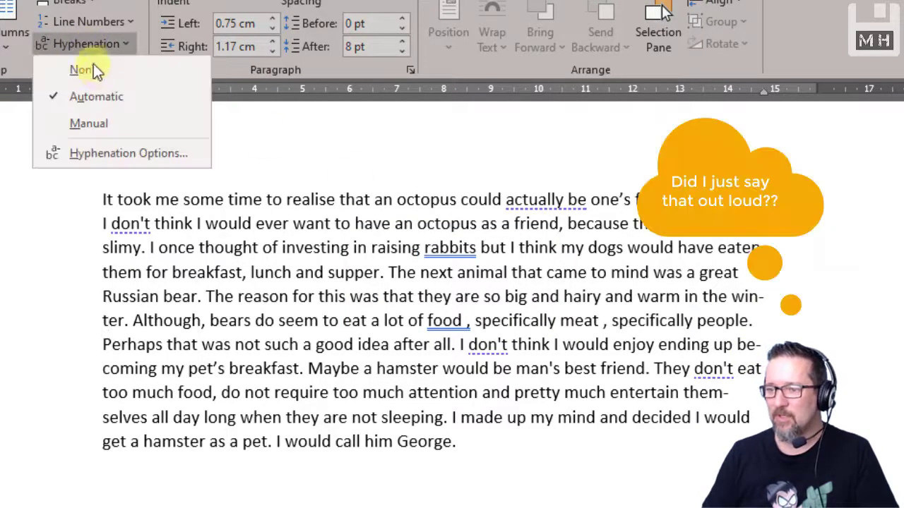
left_click(112, 71)
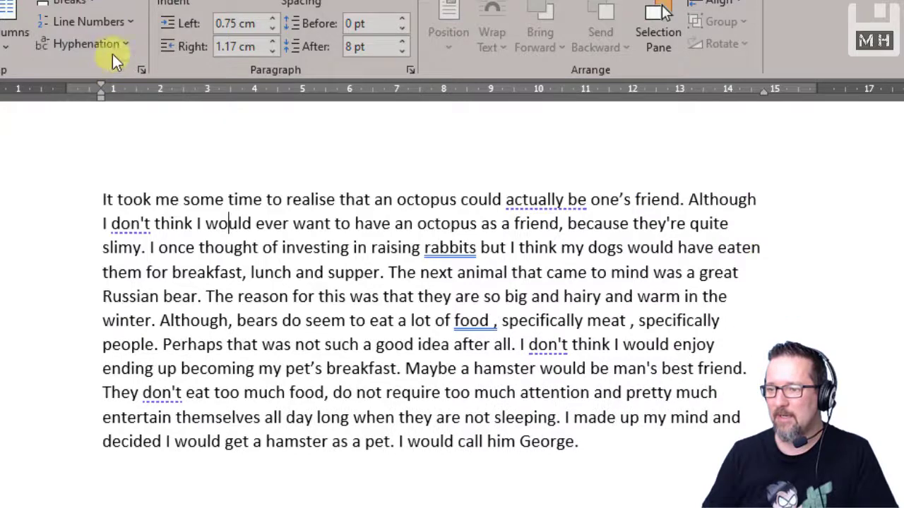
left_click(112, 50)
Run Manual hyphenation, declining win-ter and accepting peo-ple.
left_click(121, 128)
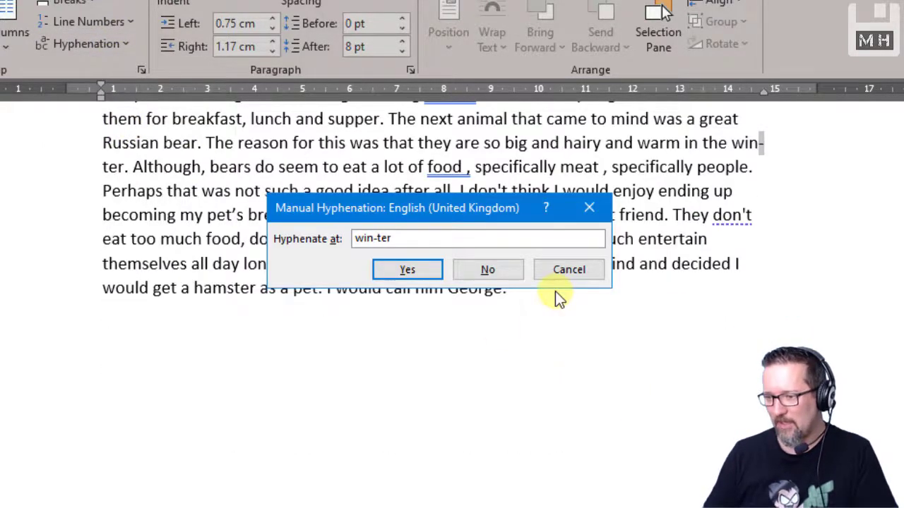
left_click_drag(428, 207, 408, 176)
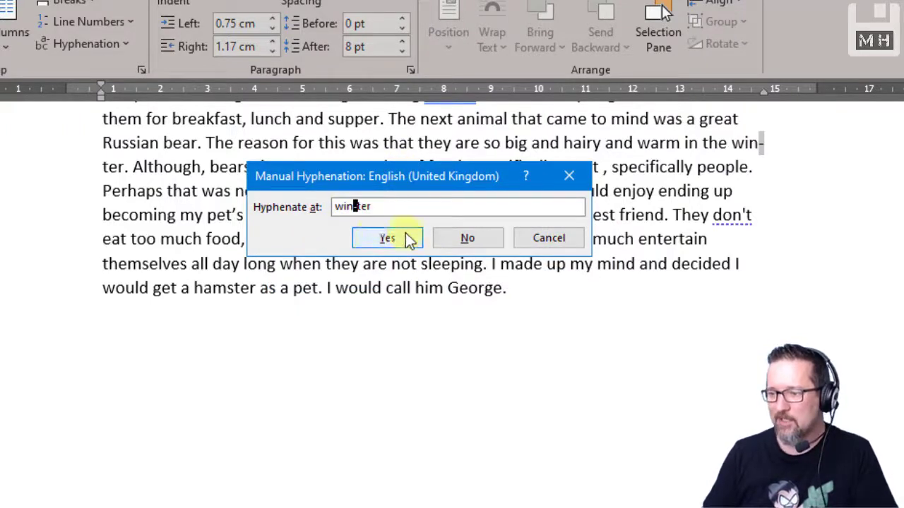
left_click(463, 243)
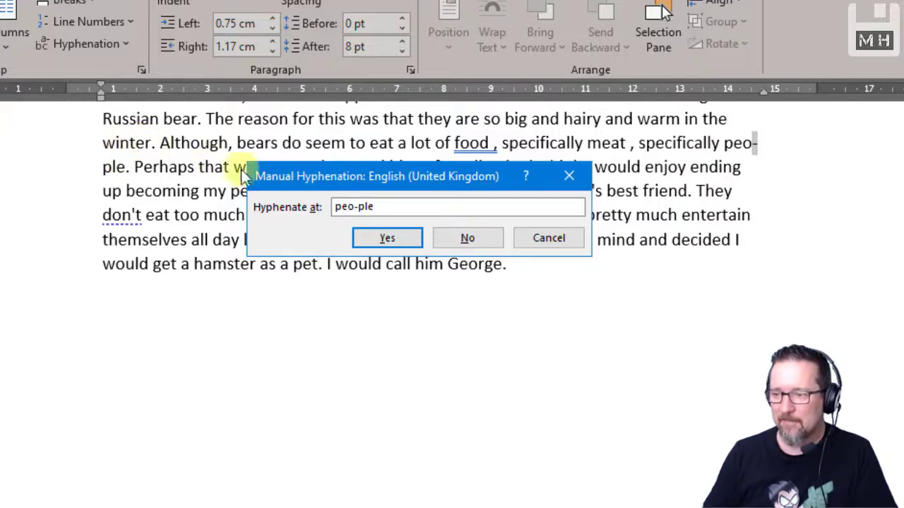
left_click(384, 239)
left_click(437, 320)
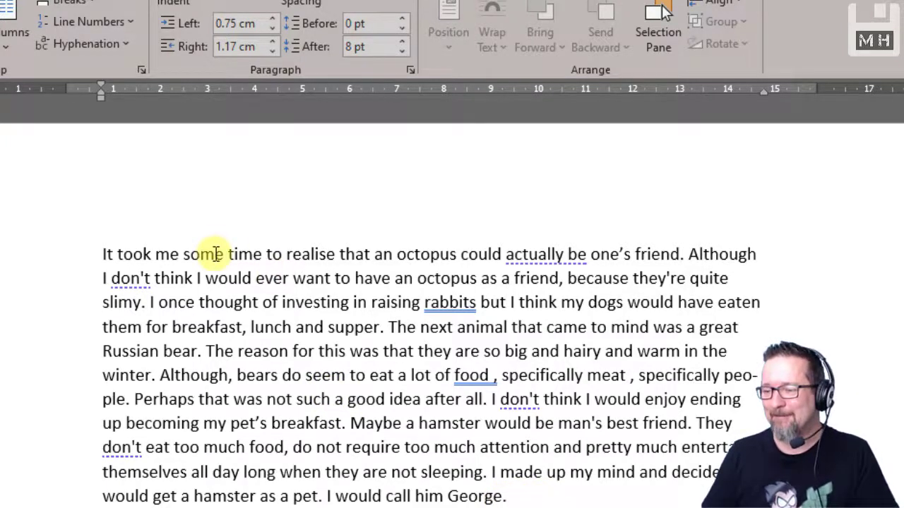
In Hyphenation Options, raise Limit consecutive hyphens to 5.
left_click(113, 46)
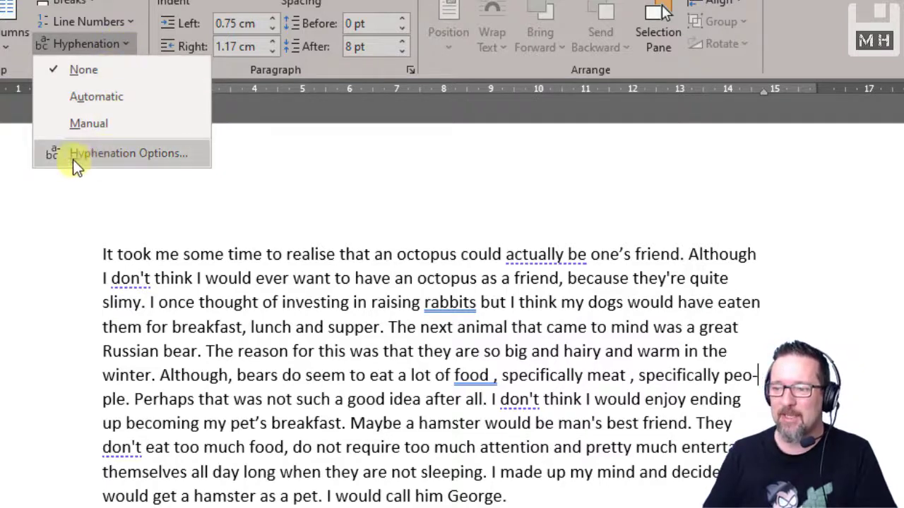
left_click(131, 156)
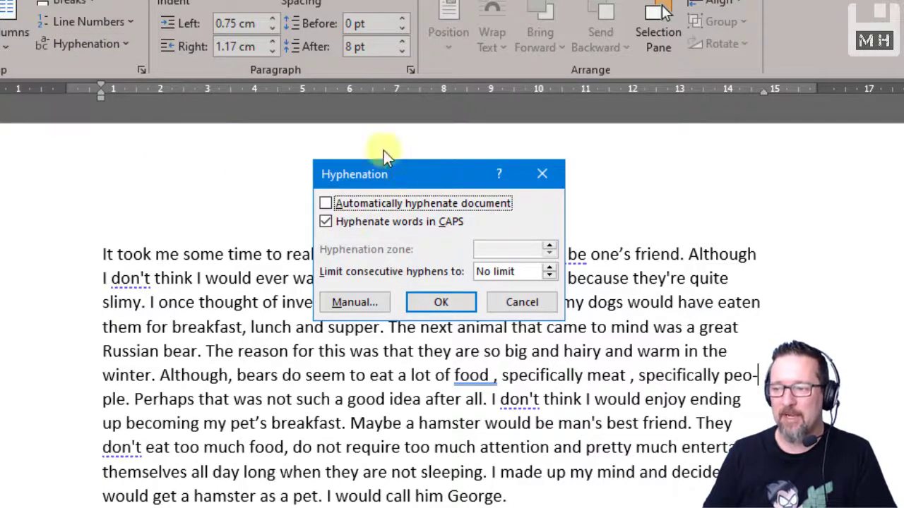
left_click_drag(408, 170, 334, 95)
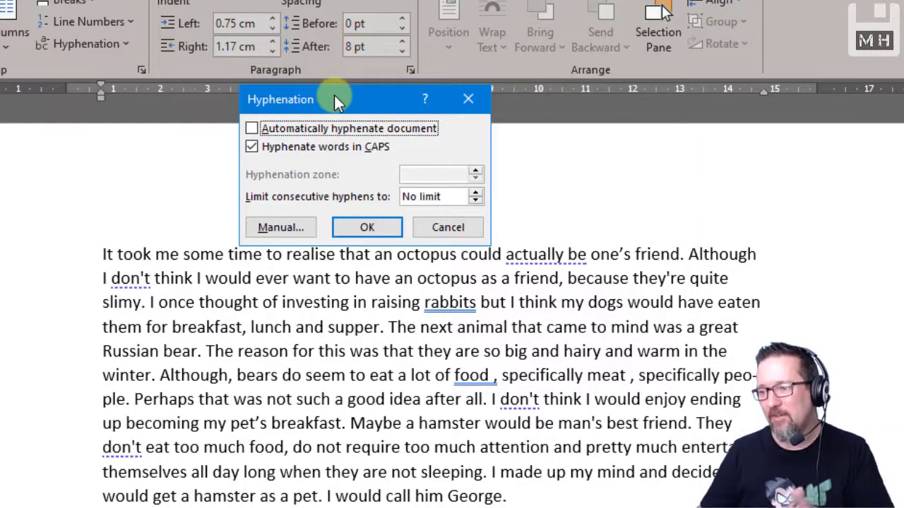
left_click(475, 192)
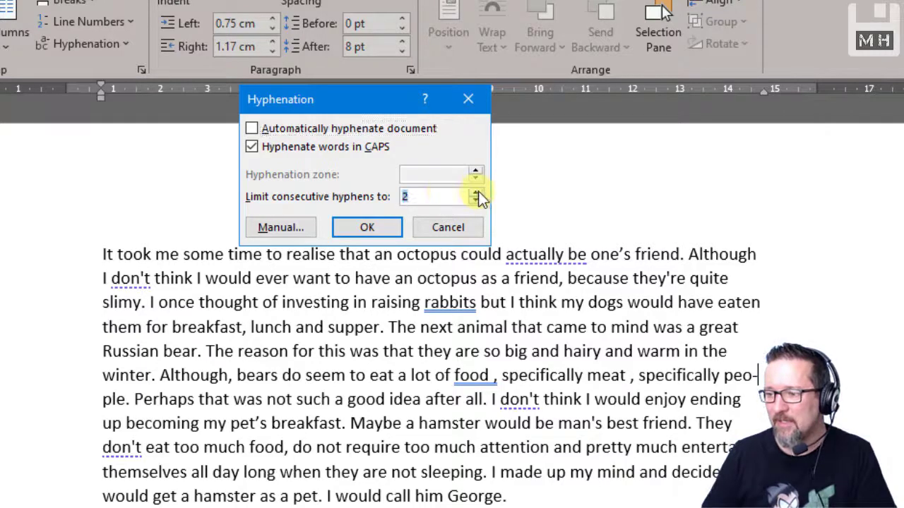
left_click(478, 193)
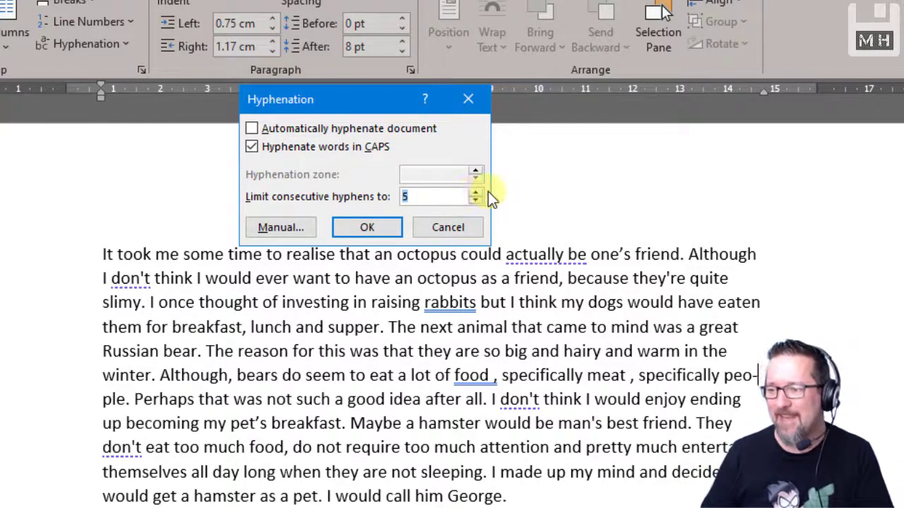
Tick Automatically hyphenate document and apply the options.
left_click(313, 131)
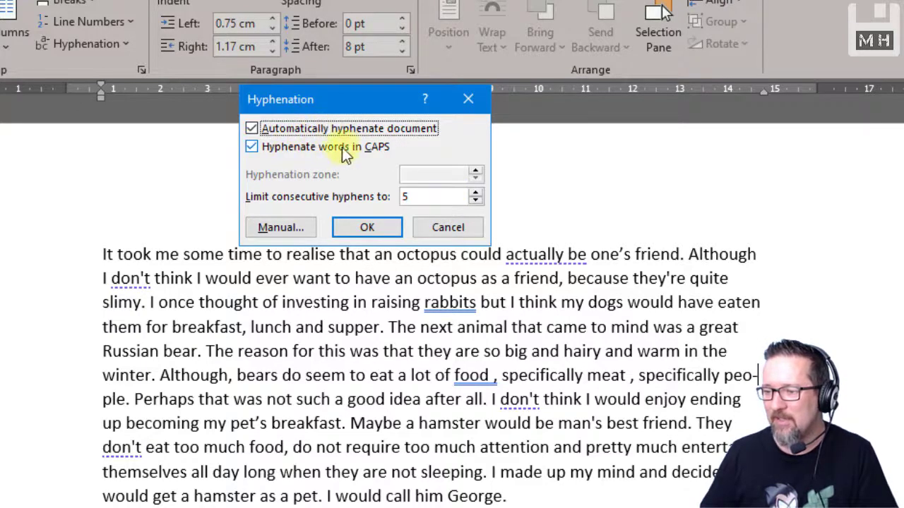
left_click(296, 231)
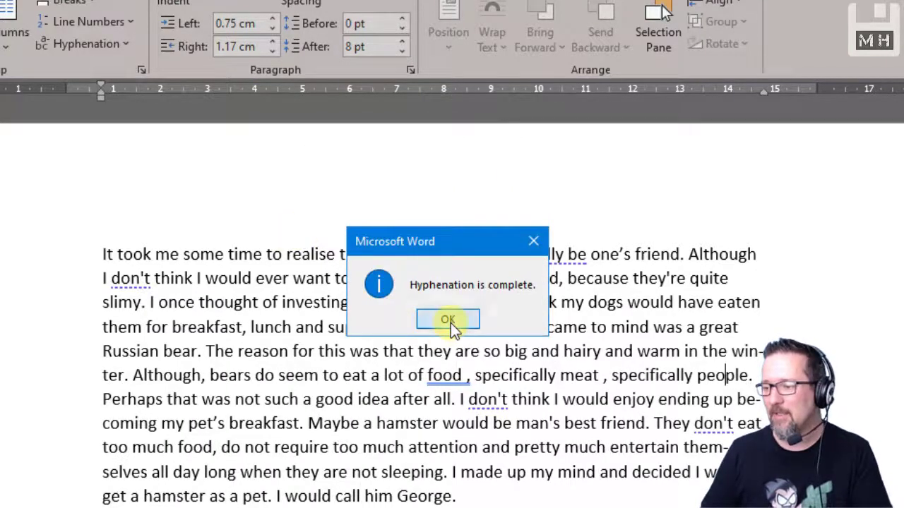
left_click(449, 320)
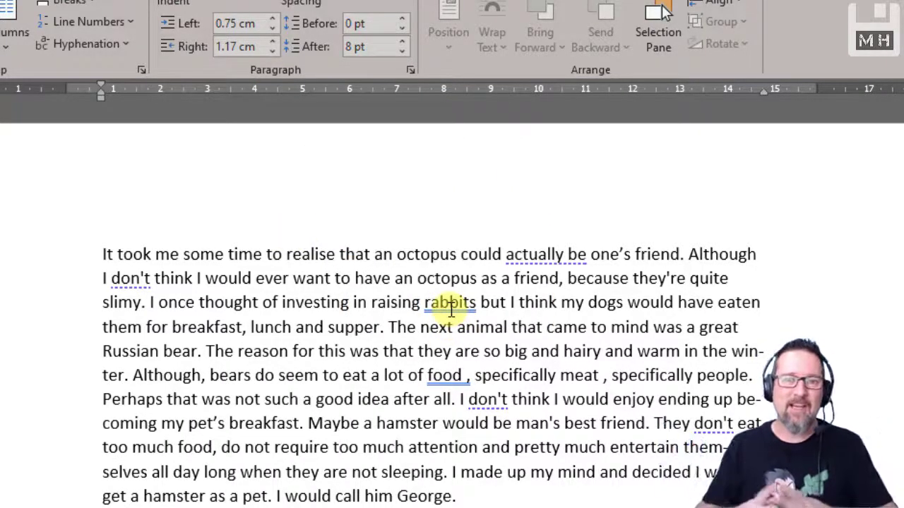
Open the Hyphenation menu from the paragraph to confirm Automatic is checked.
left_click(389, 327)
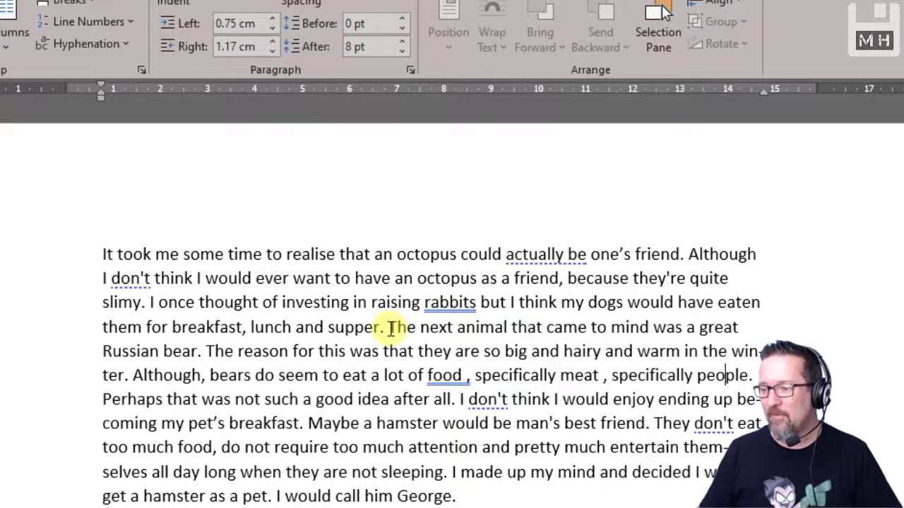
left_click(129, 48)
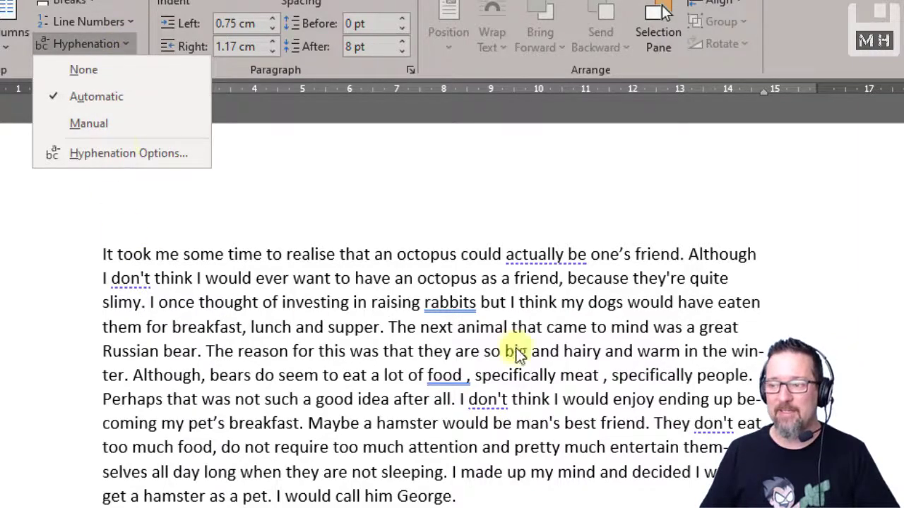